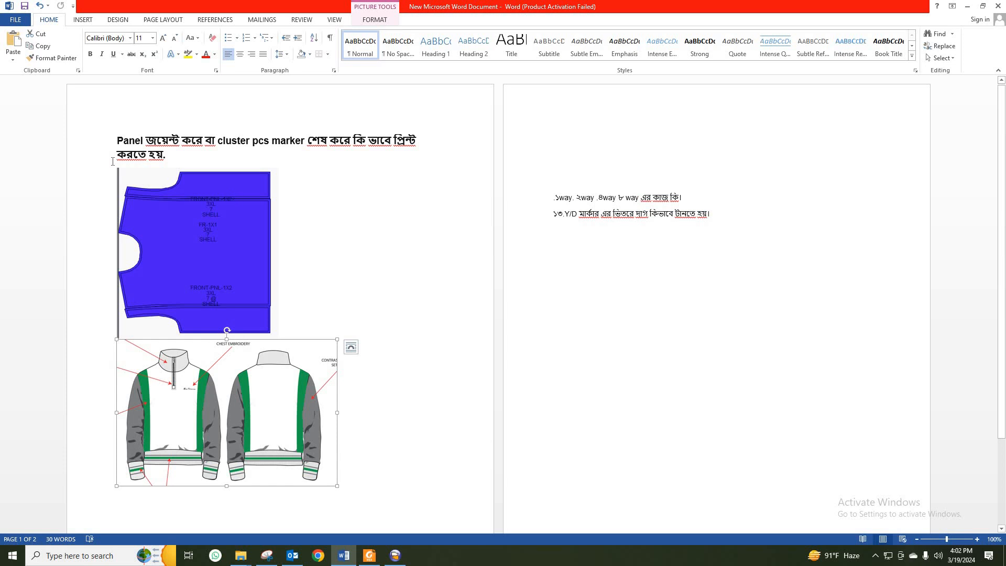
Step: Switch to Optitex Mark and create a marker from the Default Table, 80 inches wide and 500 inches long
{"action": "left_click_drag", "start_coordinate": [289, 144], "coordinate": [219, 142]}
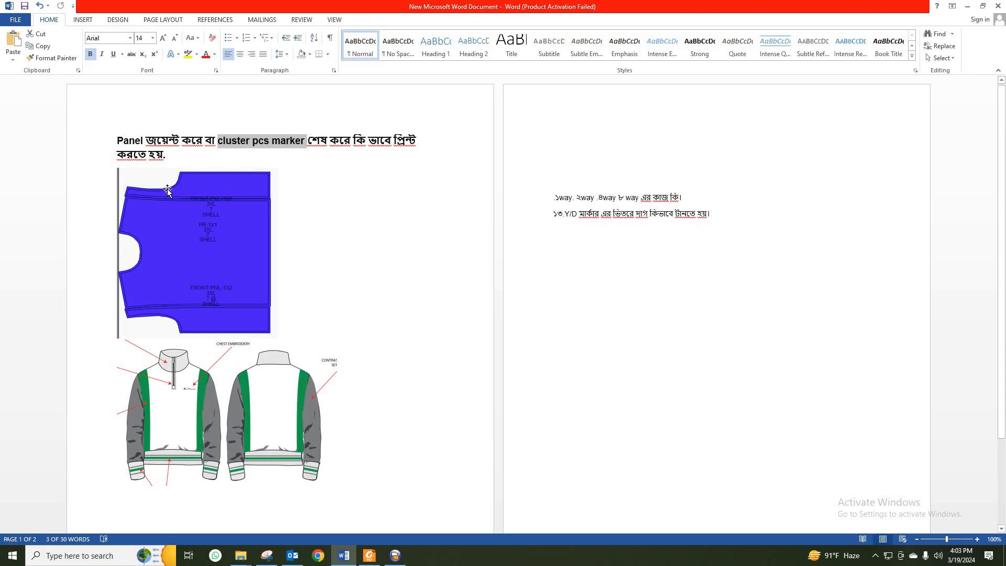
{"action": "left_click", "coordinate": [395, 557]}
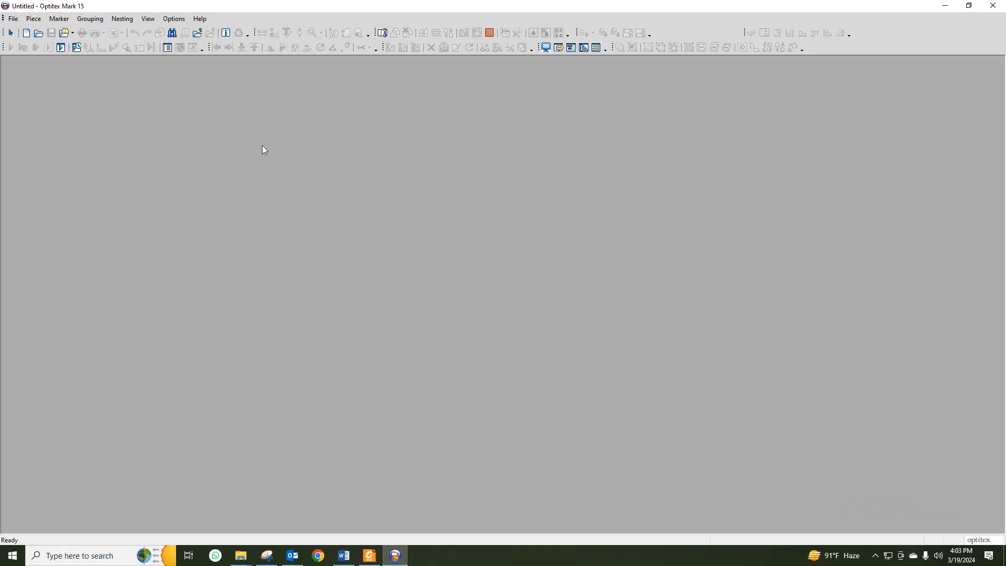
{"action": "left_click", "coordinate": [383, 32]}
{"action": "left_click", "coordinate": [263, 104]}
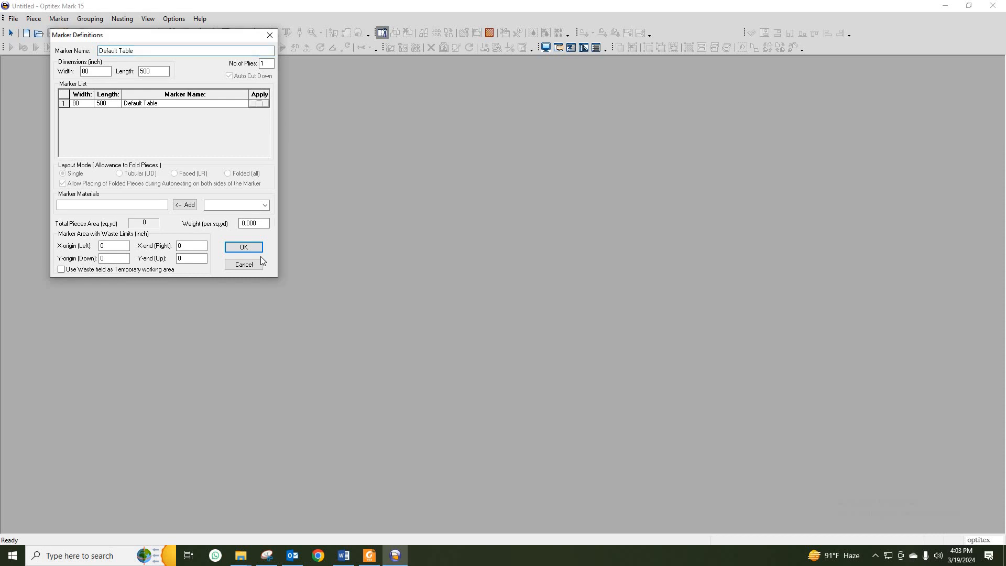
{"action": "left_click", "coordinate": [244, 247]}
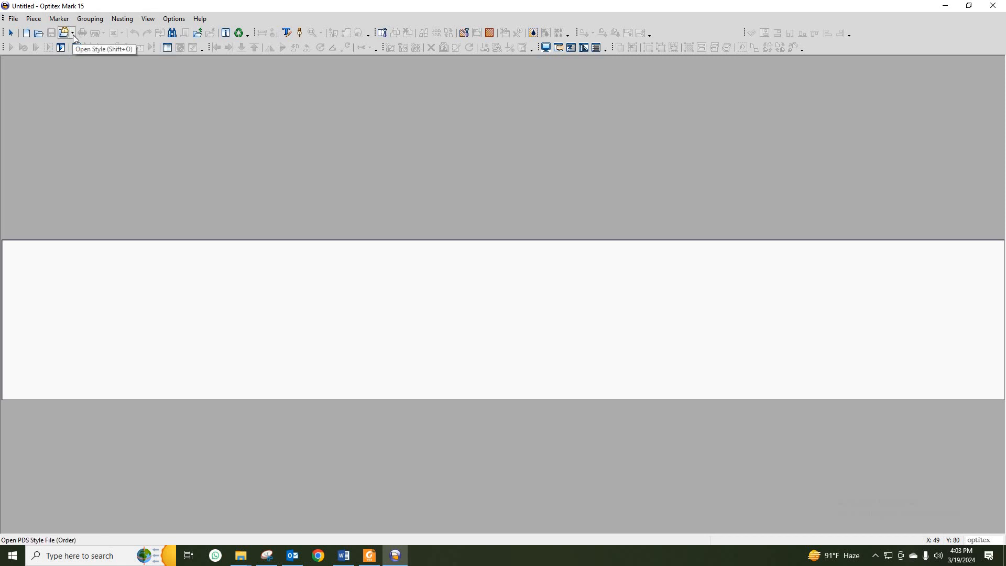
Step: Open the style file 78407 - HALF ZIP FUNNEL SWEAT as a marker order
{"action": "left_click", "coordinate": [9, 19]}
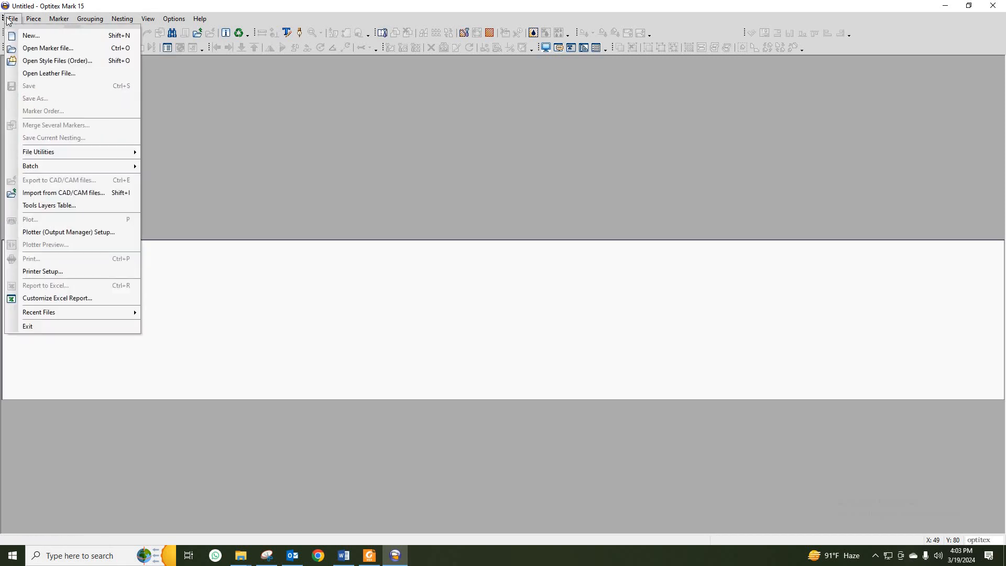
{"action": "left_click", "coordinate": [44, 62]}
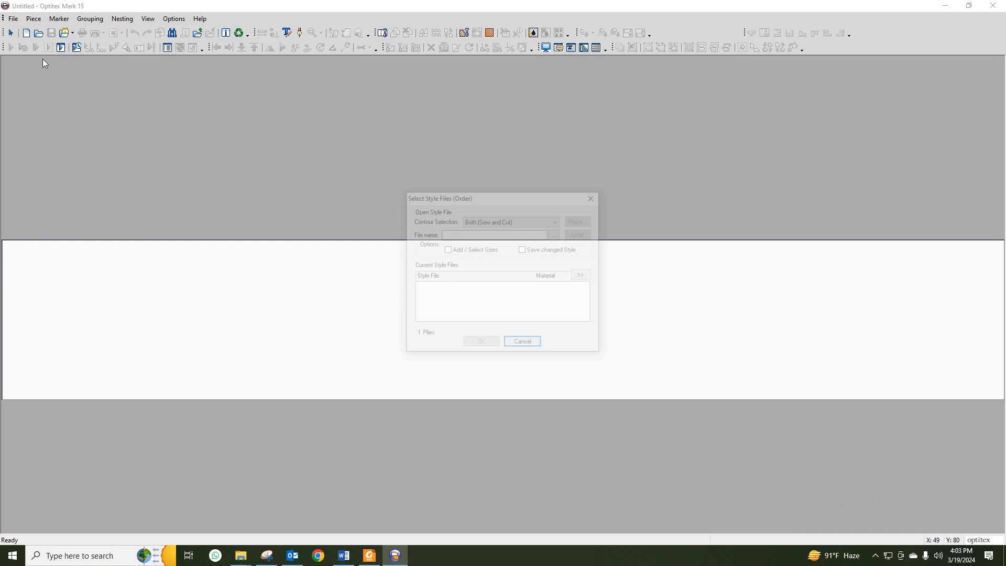
{"action": "left_click", "coordinate": [557, 235]}
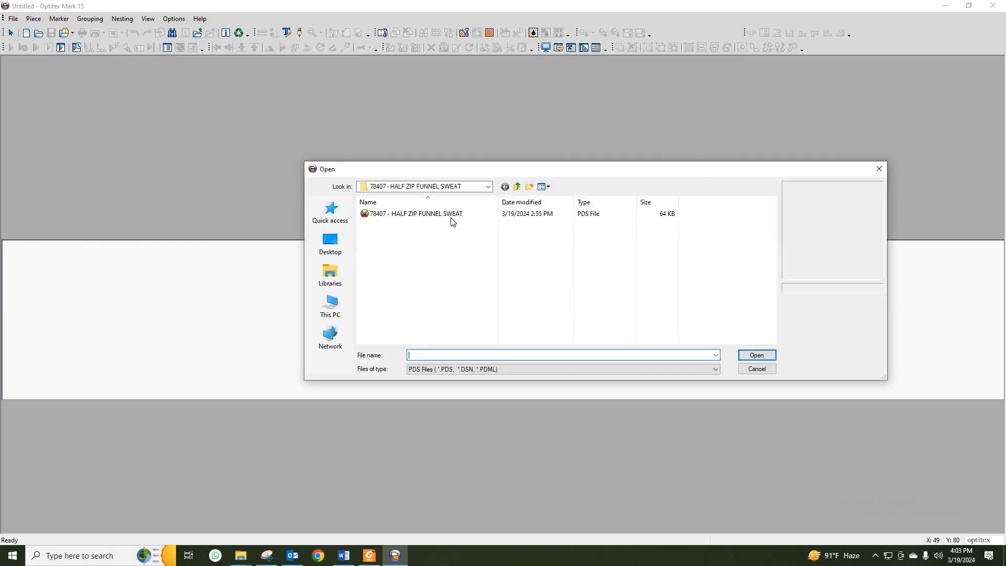
{"action": "double_click", "coordinate": [450, 214]}
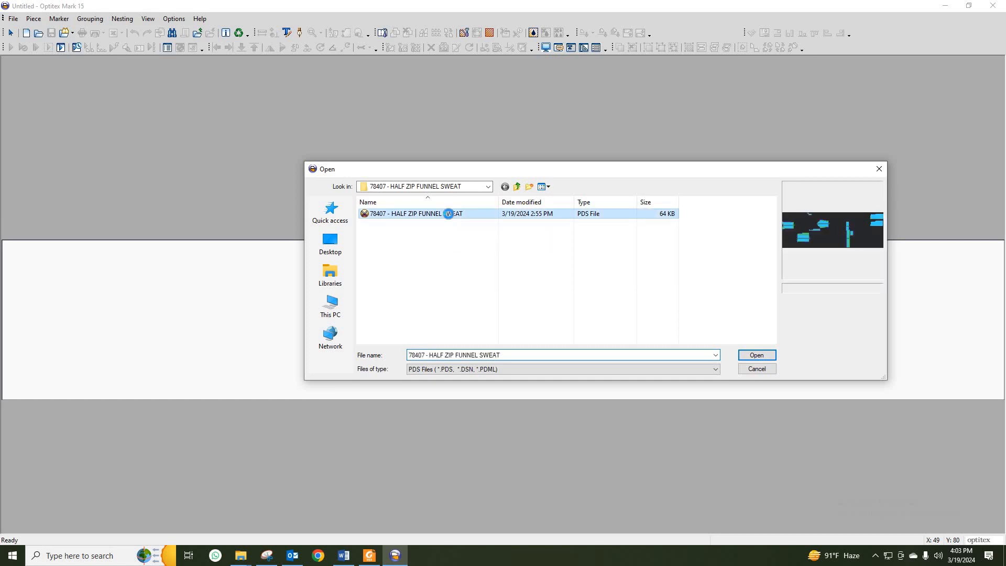
Step: Add SHELL as the material selection for the marker order
{"action": "left_click", "coordinate": [522, 212]}
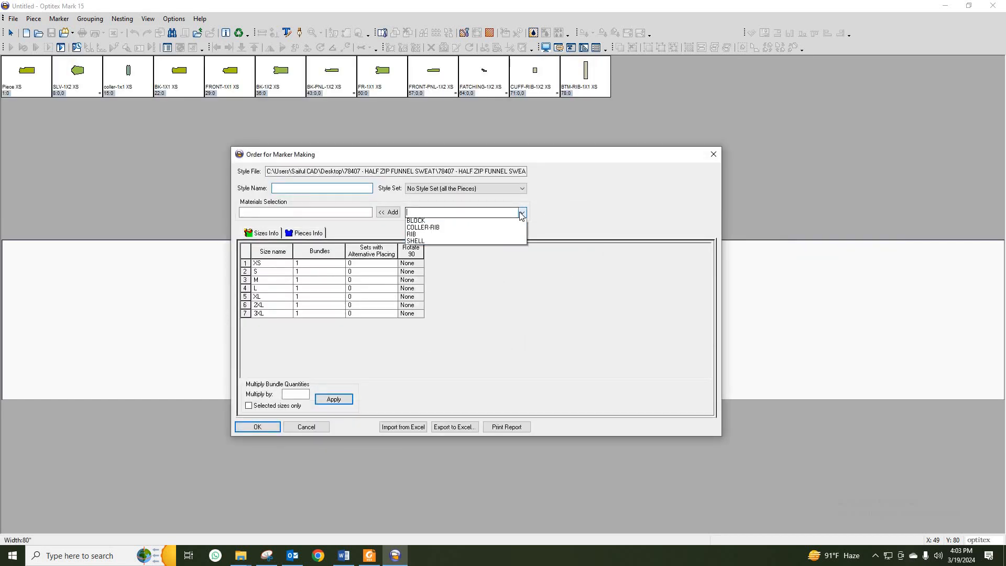
{"action": "left_click", "coordinate": [454, 242]}
{"action": "left_click", "coordinate": [392, 212]}
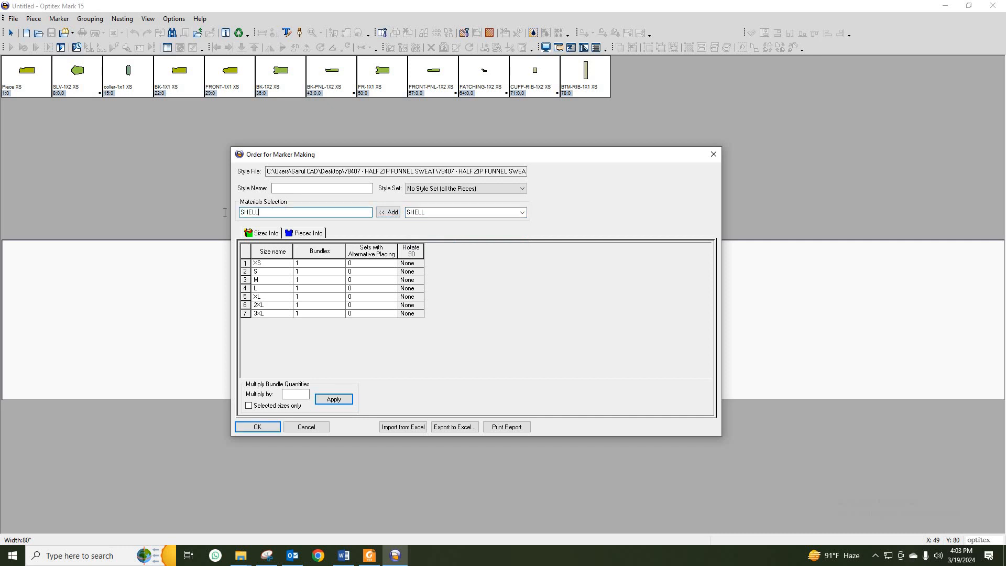
{"action": "left_click_drag", "start_coordinate": [261, 212], "coordinate": [225, 212]}
Step: Set the rotation to 2 - Way for all pieces in the order
{"action": "left_click", "coordinate": [319, 235]}
{"action": "left_click_drag", "start_coordinate": [548, 259], "coordinate": [550, 325]}
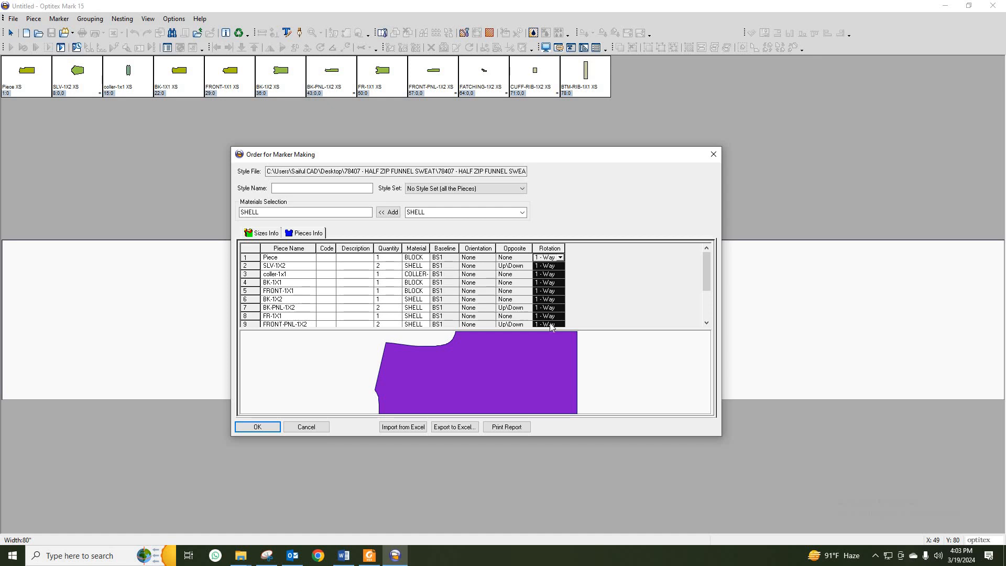
{"action": "left_click", "coordinate": [561, 257]}
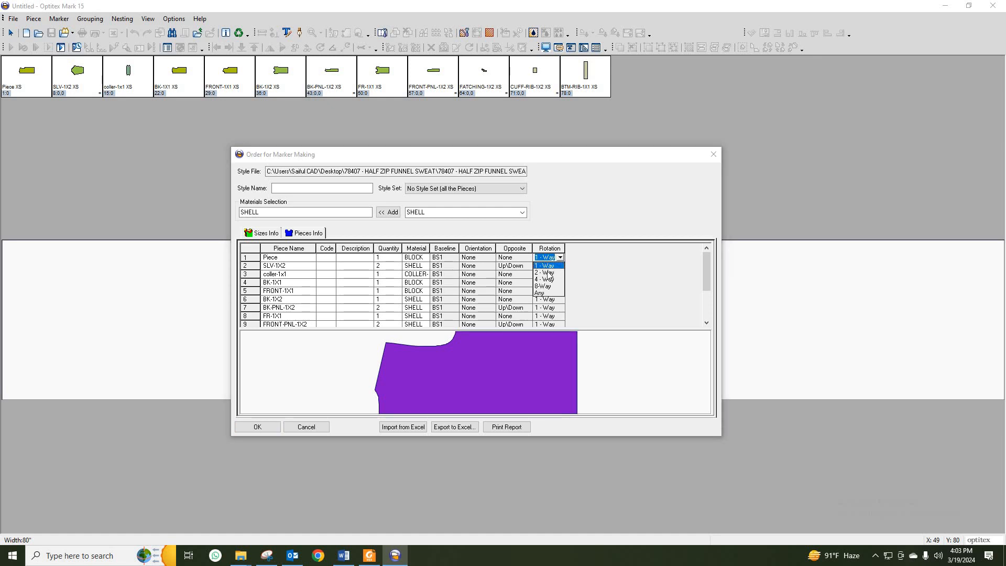
{"action": "left_click", "coordinate": [545, 272]}
{"action": "right_click", "coordinate": [550, 254]}
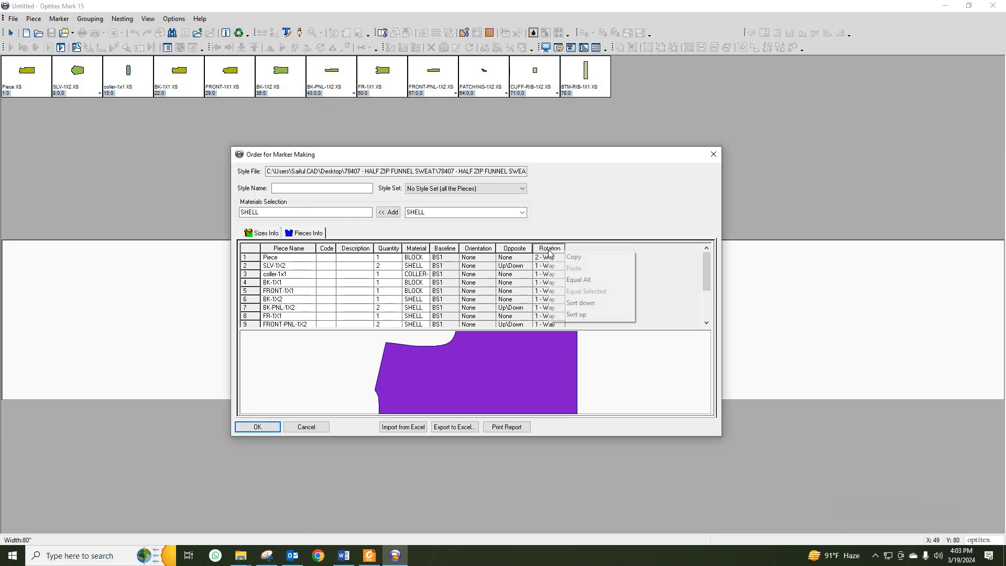
{"action": "left_click", "coordinate": [593, 282]}
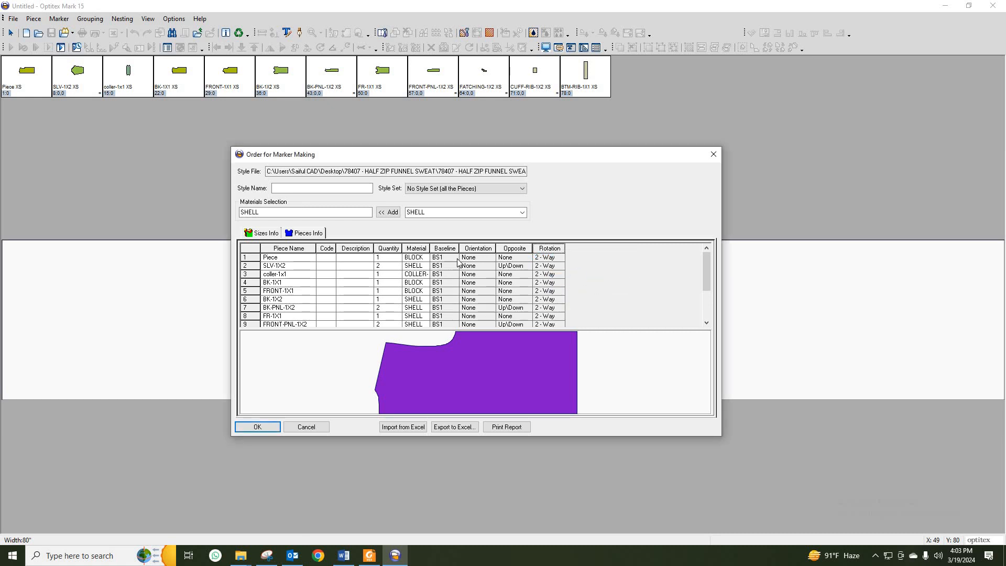
Step: Accept the order with one bundle per size and no style name, and load its pieces into the marker
{"action": "left_click", "coordinate": [272, 233]}
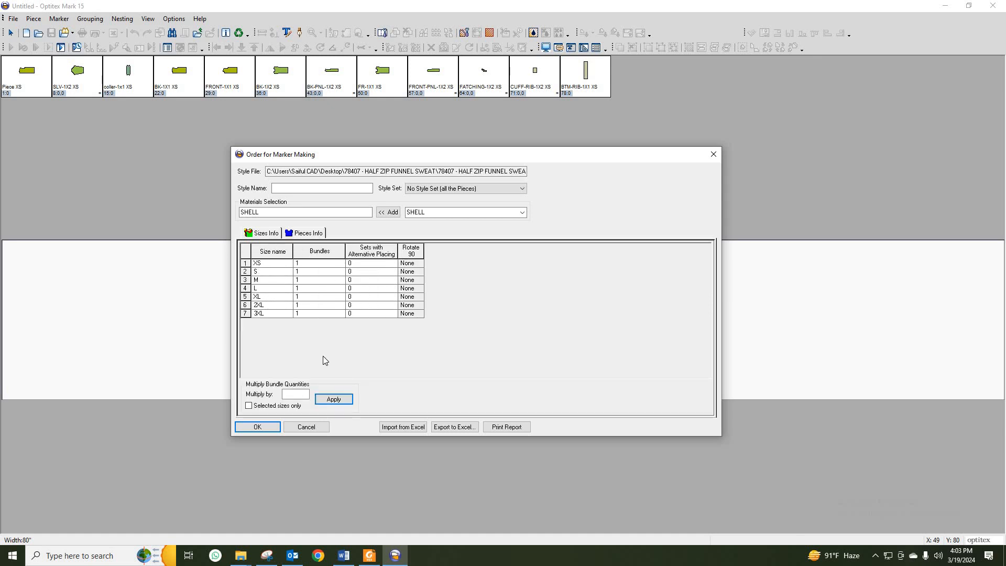
{"action": "left_click", "coordinate": [266, 428]}
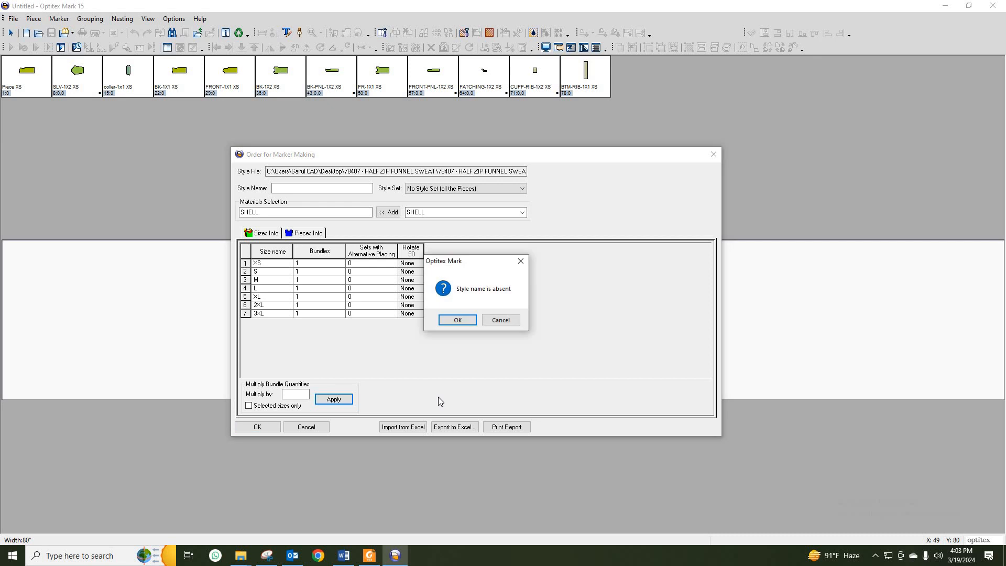
{"action": "left_click", "coordinate": [457, 321]}
{"action": "left_click", "coordinate": [482, 344]}
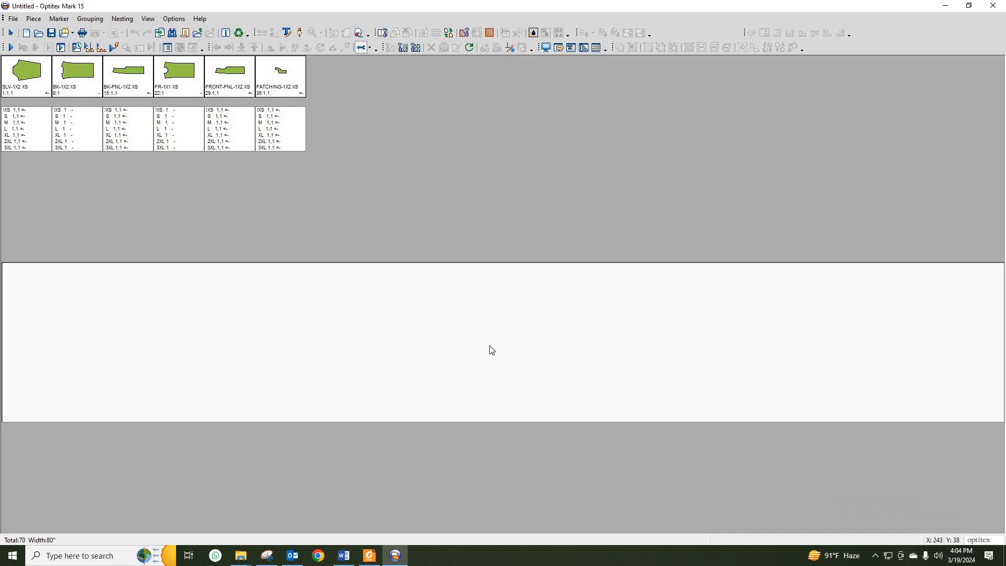
Step: Place the 3XL BK-1X2 back piece and both 3XL BK-PNL-1X2 panels on the marker
{"action": "left_click", "coordinate": [37, 149]}
{"action": "left_click_drag", "start_coordinate": [21, 110], "coordinate": [31, 142]}
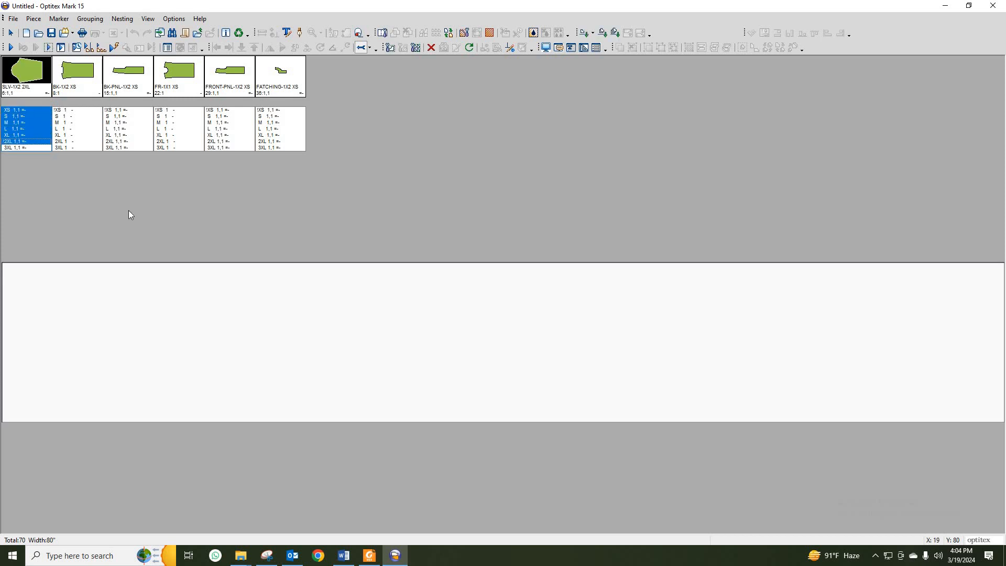
{"action": "double_click", "coordinate": [75, 147]}
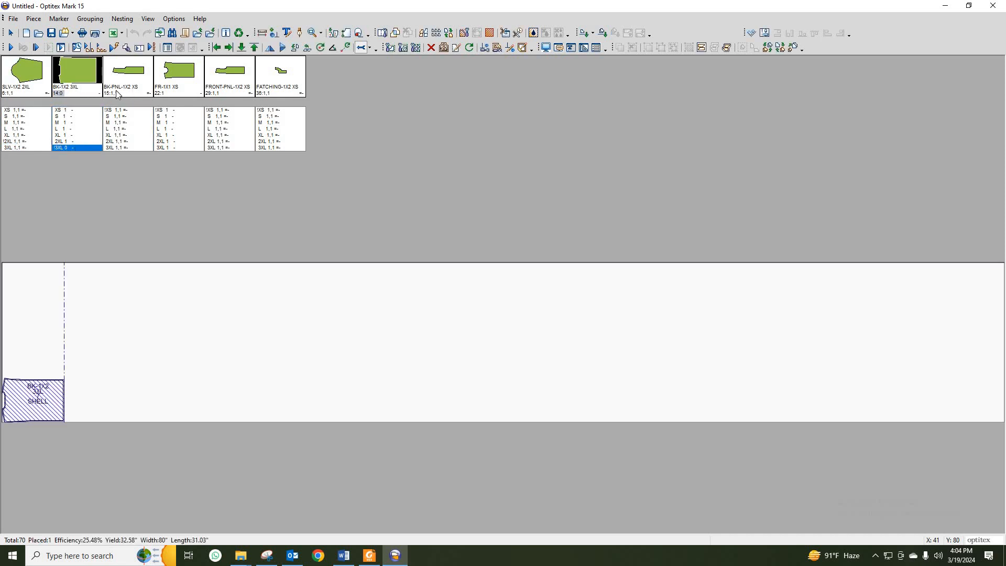
{"action": "double_click", "coordinate": [126, 148]}
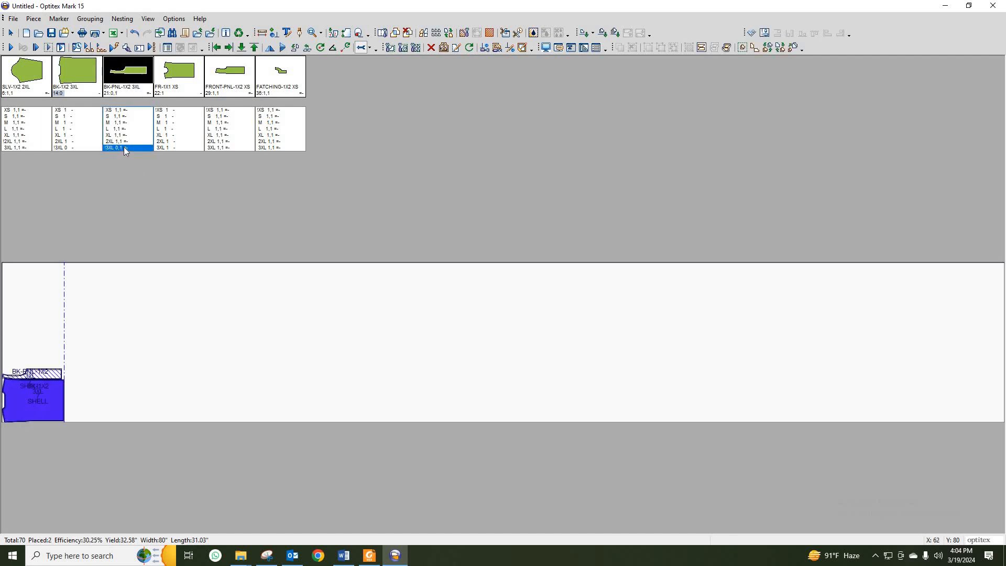
{"action": "double_click", "coordinate": [125, 148]}
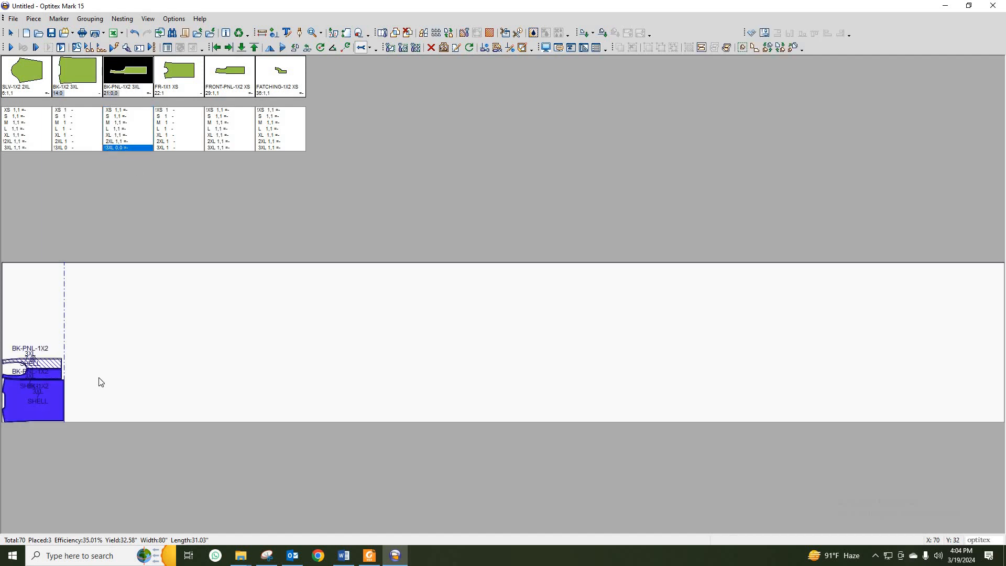
Step: Move both back panels clear of the BK-1X2 body, and set one along the body's upper edge
{"action": "scroll", "coordinate": [217, 430], "scroll_direction": "up", "scroll_amount": 3}
{"action": "scroll", "coordinate": [162, 457], "scroll_direction": "down", "scroll_amount": 2}
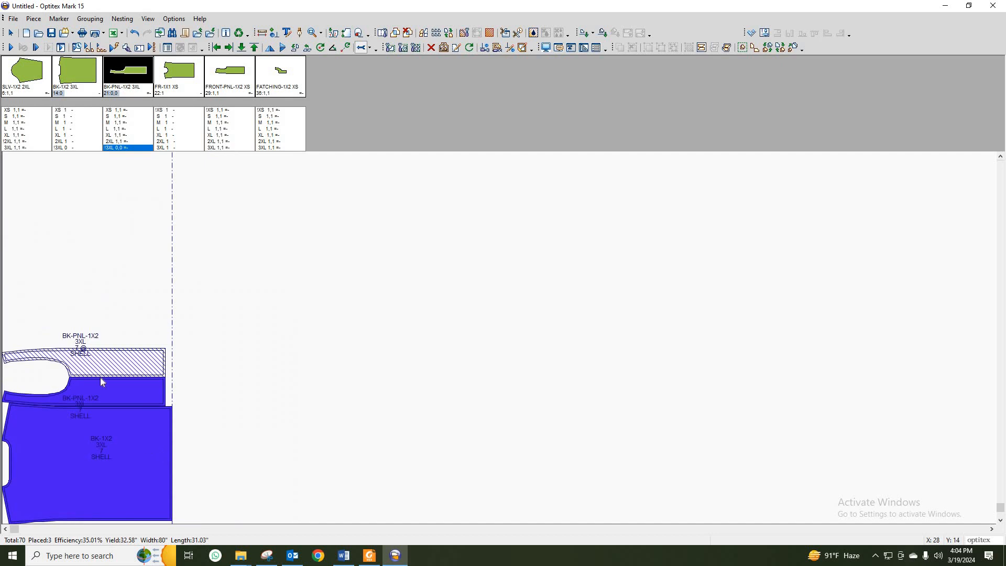
{"action": "left_click", "coordinate": [349, 302]}
{"action": "mouse_move", "coordinate": [144, 389]}
{"action": "left_mouse_down"}
{"action": "mouse_move", "coordinate": [283, 254]}
{"action": "mouse_move", "coordinate": [296, 228]}
{"action": "left_mouse_up"}
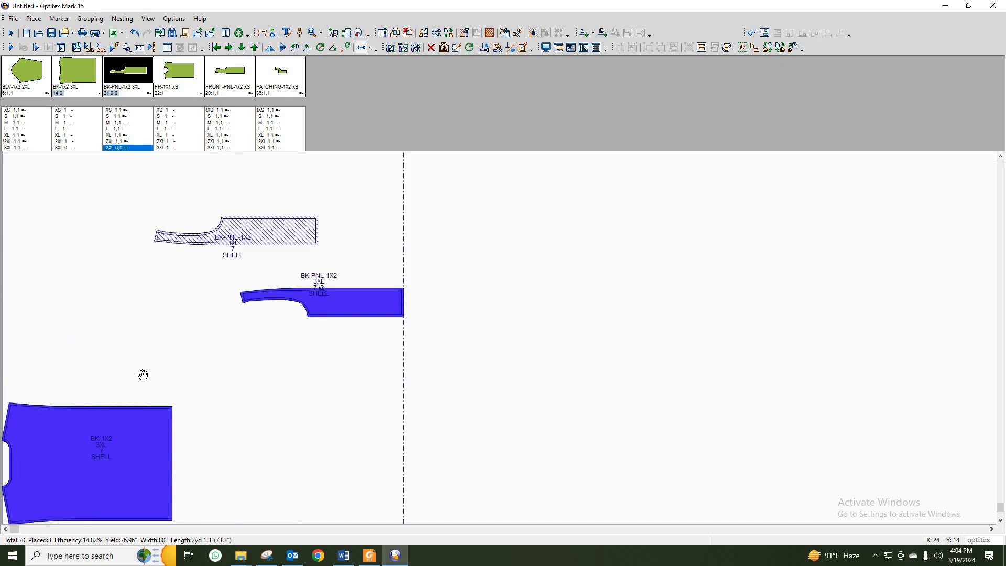
{"action": "left_click_drag", "start_coordinate": [136, 465], "coordinate": [140, 329]}
{"action": "left_click_drag", "start_coordinate": [287, 232], "coordinate": [159, 273]}
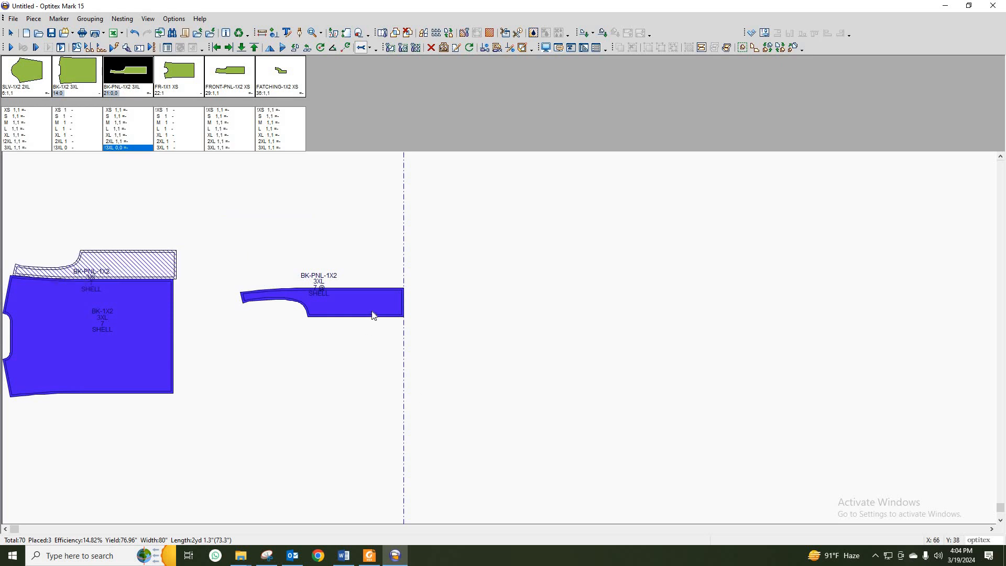
Step: Join the other back panel to the lower edge of the BK-1X2 body, flush with its hem end
{"action": "left_click_drag", "start_coordinate": [373, 315], "coordinate": [128, 424]}
{"action": "left_click", "coordinate": [130, 421]}
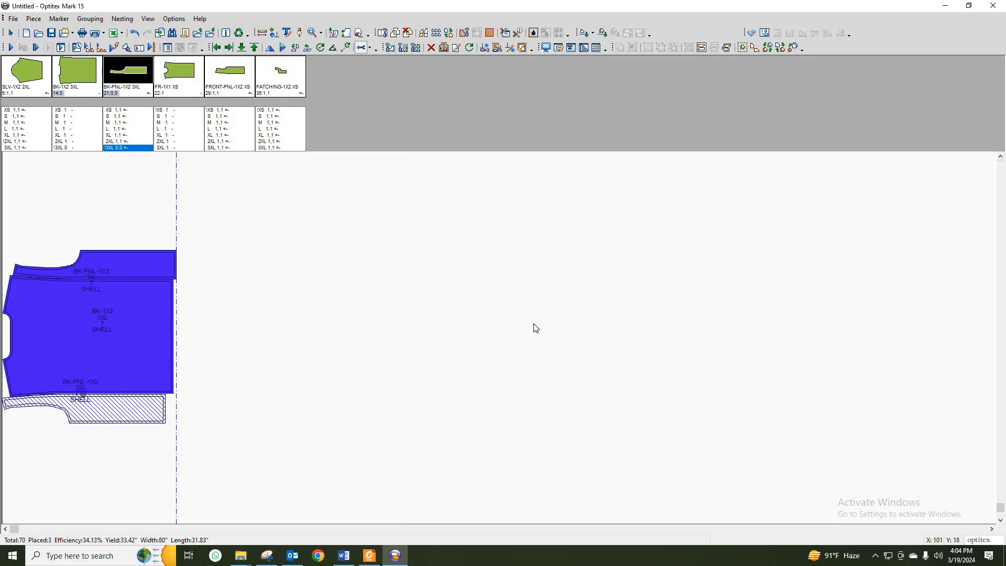
{"action": "scroll", "coordinate": [360, 341], "scroll_direction": "up", "scroll_amount": 1}
{"action": "scroll", "coordinate": [498, 342], "scroll_direction": "up", "scroll_amount": 1}
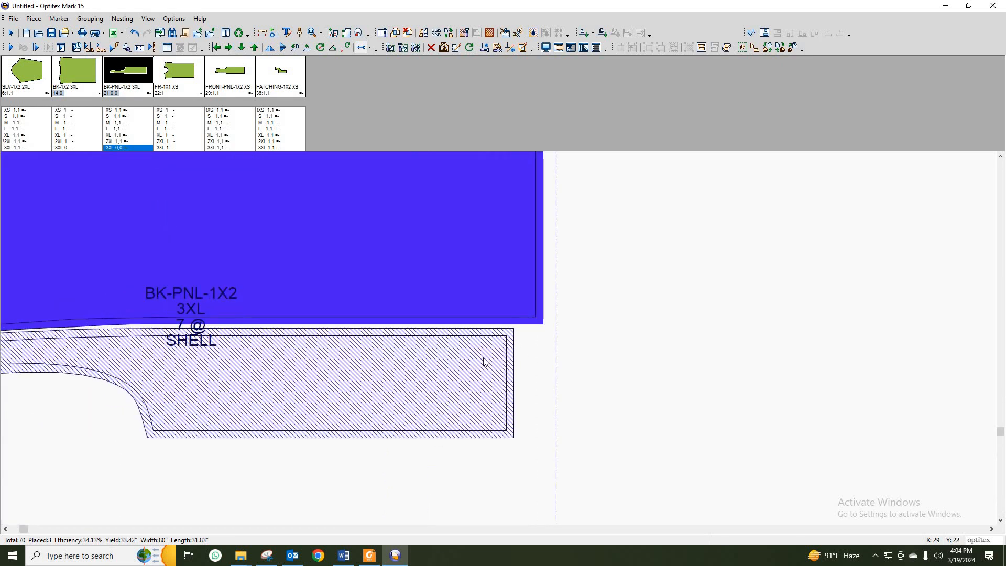
{"action": "left_click_drag", "start_coordinate": [501, 361], "coordinate": [518, 356]}
{"action": "left_click", "coordinate": [535, 354]}
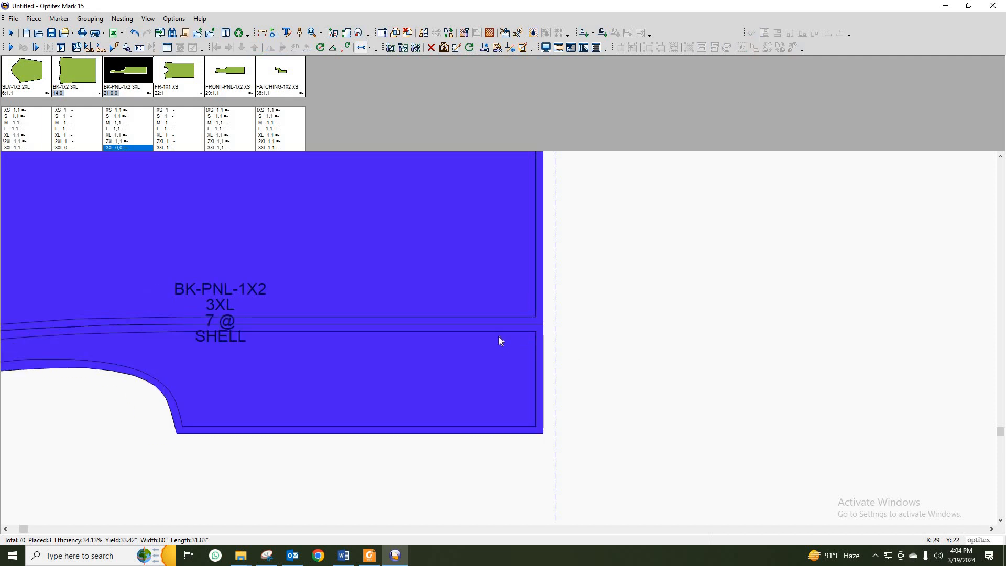
Step: Check the panel joins and shift the upper back panel flush with the hem end of the BK-1X2 body
{"action": "scroll", "coordinate": [228, 335], "scroll_direction": "down", "scroll_amount": 2}
{"action": "scroll", "coordinate": [381, 344], "scroll_direction": "up", "scroll_amount": 2}
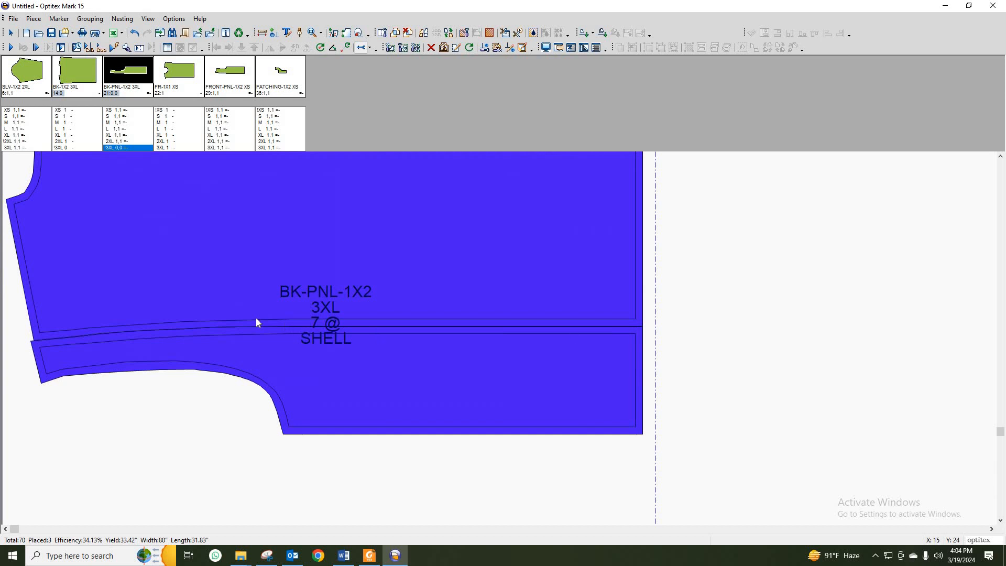
{"action": "scroll", "coordinate": [200, 341], "scroll_direction": "down", "scroll_amount": 3}
{"action": "scroll", "coordinate": [411, 342], "scroll_direction": "up", "scroll_amount": 4}
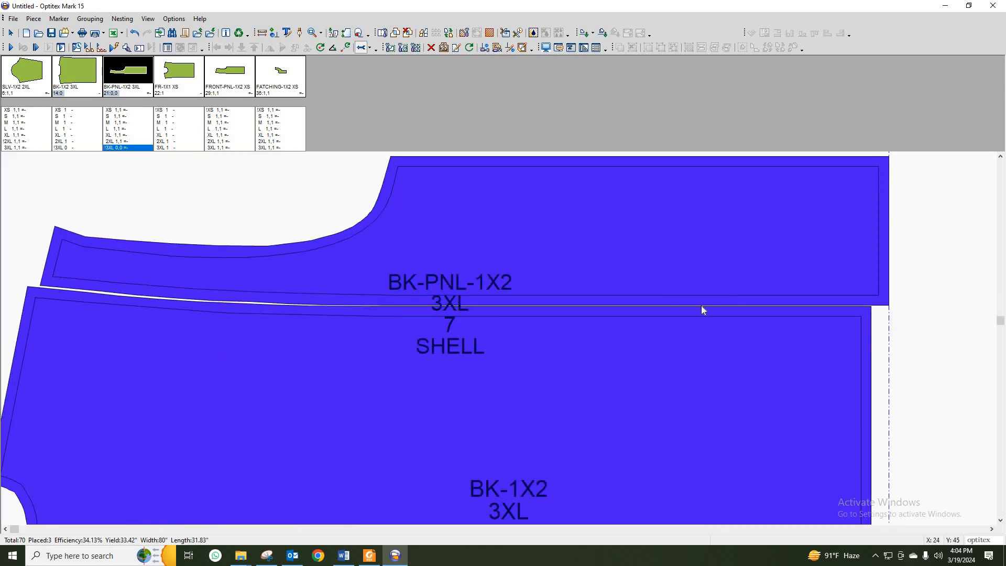
{"action": "scroll", "coordinate": [512, 344], "scroll_direction": "down", "scroll_amount": 1}
{"action": "left_click_drag", "start_coordinate": [598, 313], "coordinate": [584, 314]}
{"action": "left_click", "coordinate": [693, 378]}
{"action": "scroll", "coordinate": [196, 337], "scroll_direction": "down", "scroll_amount": 2}
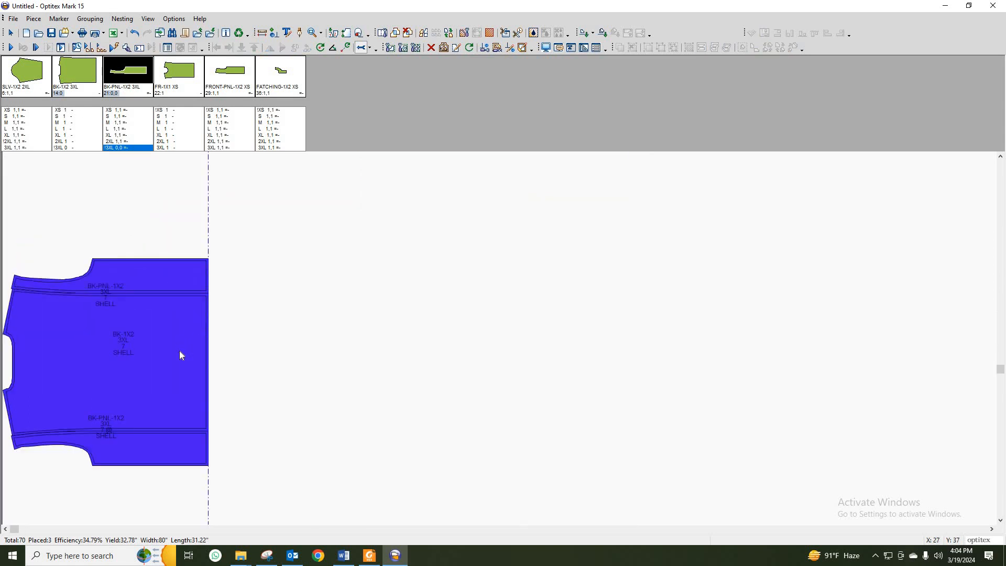
Step: Group the BK-1X2 body with its two back panels and apply the grouping to all other sizes with compression
{"action": "left_click_drag", "start_coordinate": [121, 459], "coordinate": [1, 491]}
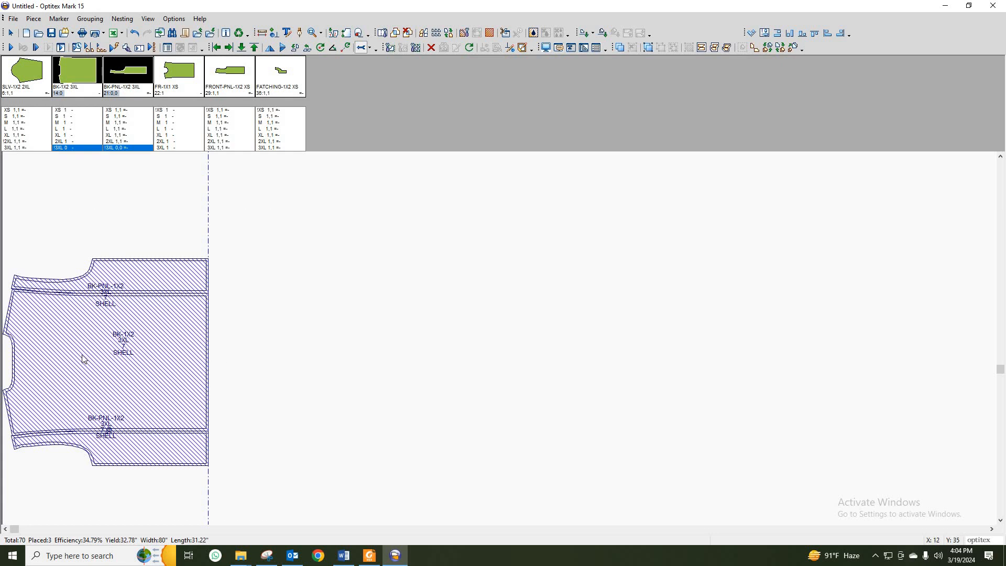
{"action": "left_click", "coordinate": [620, 48]}
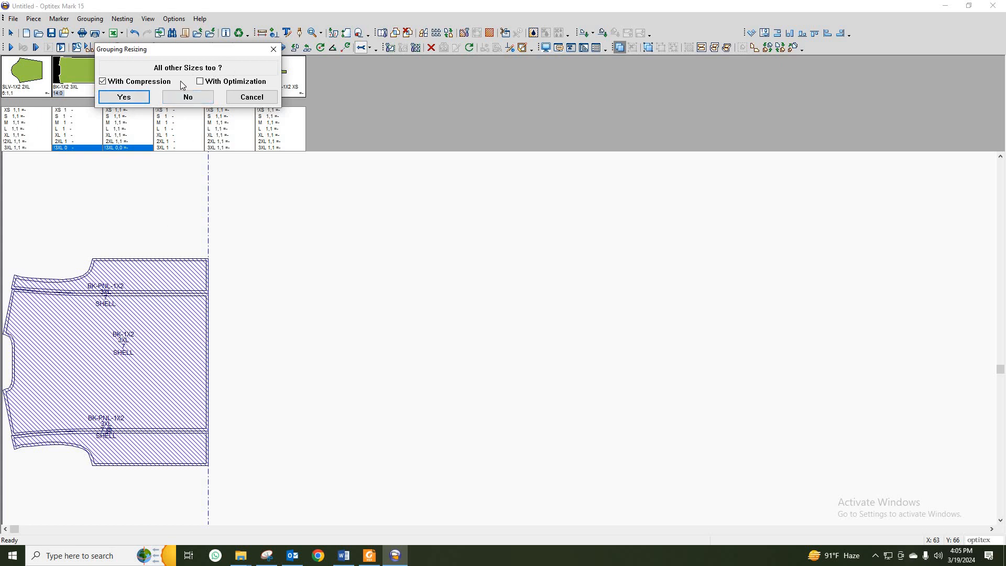
{"action": "left_click", "coordinate": [125, 98]}
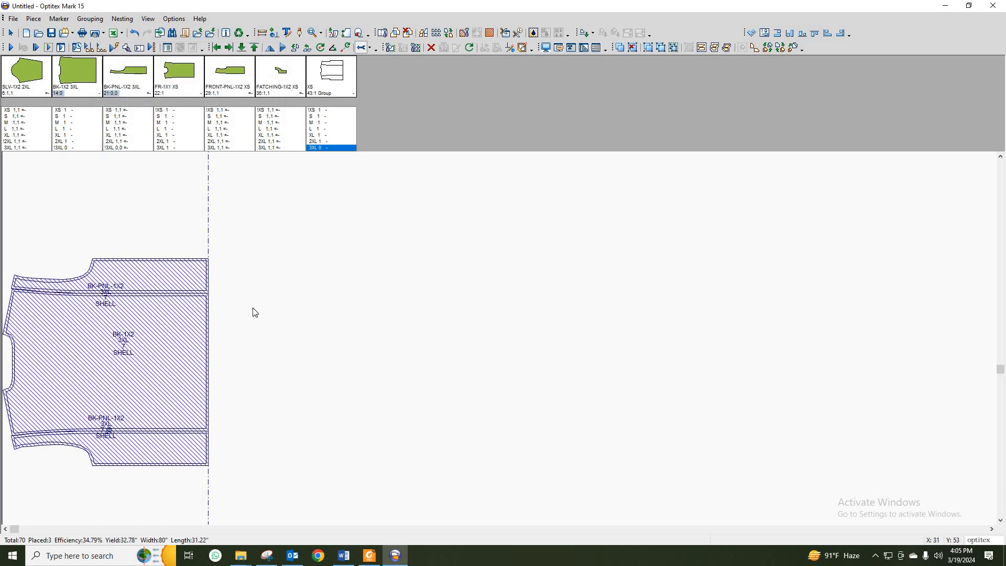
Step: Move the grouped back about 16 inches along the marker and select the sizes of the new group
{"action": "mouse_move", "coordinate": [159, 355]}
{"action": "left_mouse_down"}
{"action": "mouse_move", "coordinate": [366, 348]}
{"action": "mouse_move", "coordinate": [261, 355]}
{"action": "mouse_move", "coordinate": [330, 238]}
{"action": "left_mouse_up"}
{"action": "left_click", "coordinate": [314, 72]}
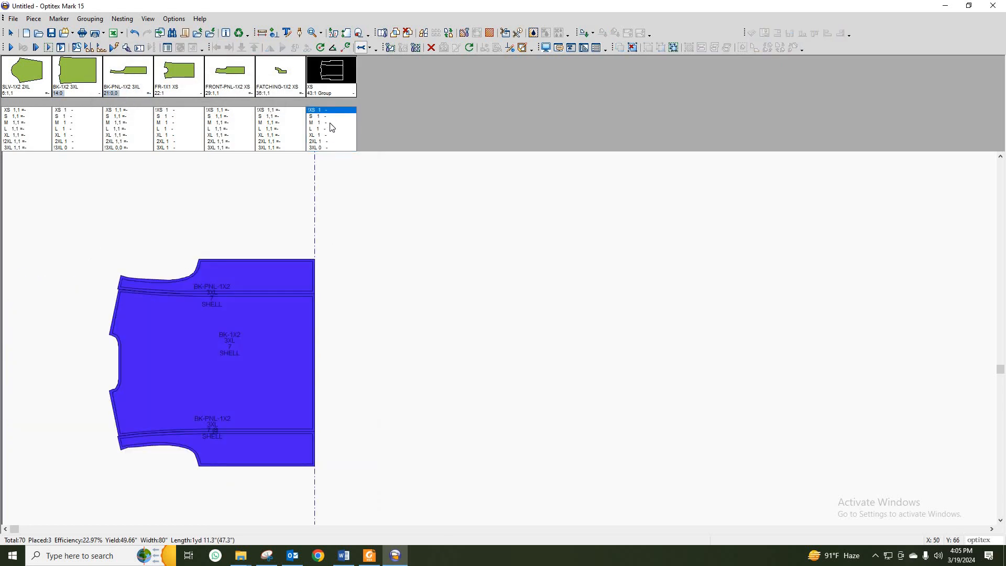
{"action": "left_click_drag", "start_coordinate": [336, 111], "coordinate": [337, 152]}
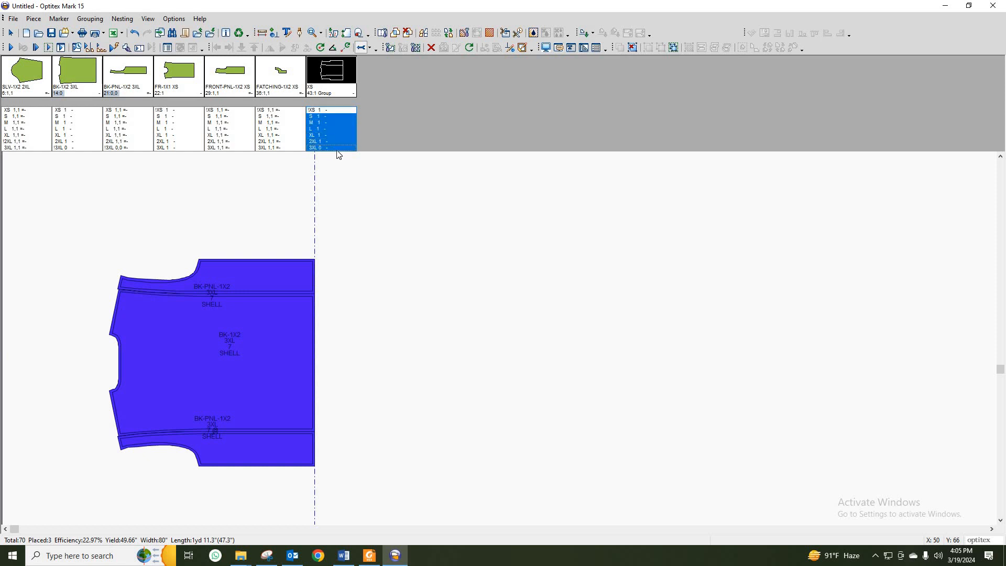
Step: Take the grouped 3XL back off the marker and place the 3XL FR-1X1 front with its two FRONT-PNL-1X2 panels, spaced apart
{"action": "left_click", "coordinate": [281, 330]}
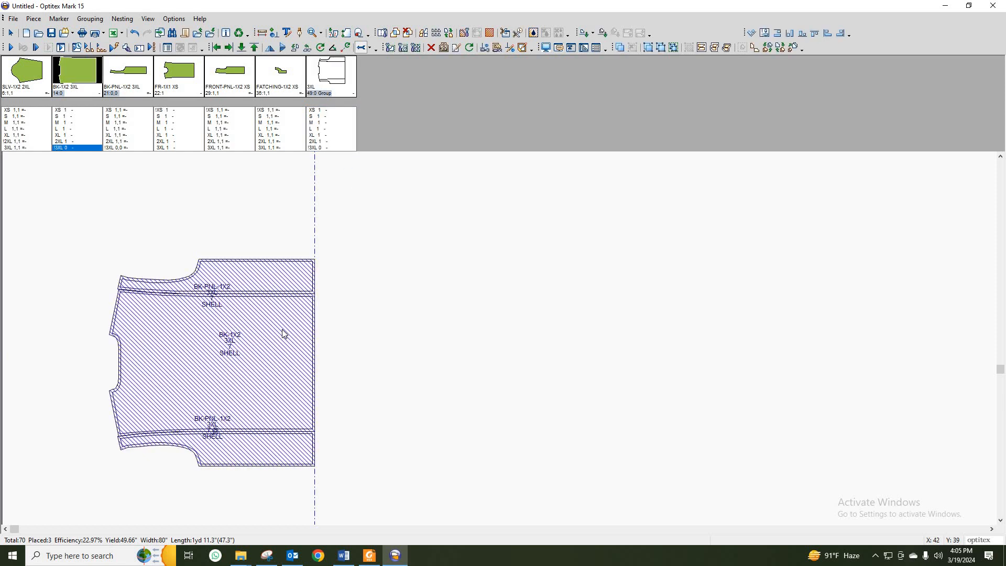
{"action": "key", "text": "Delete"}
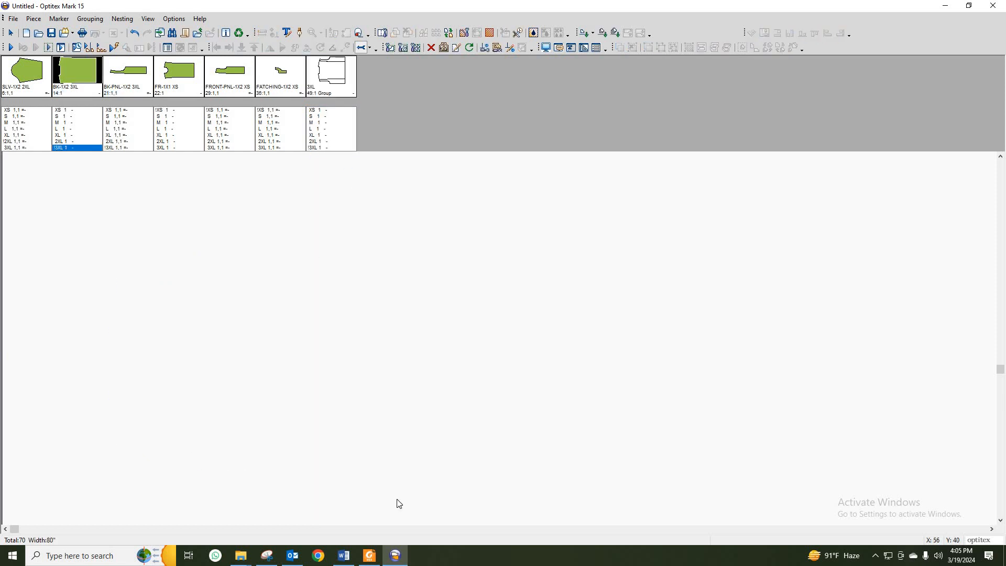
{"action": "double_click", "coordinate": [173, 149]}
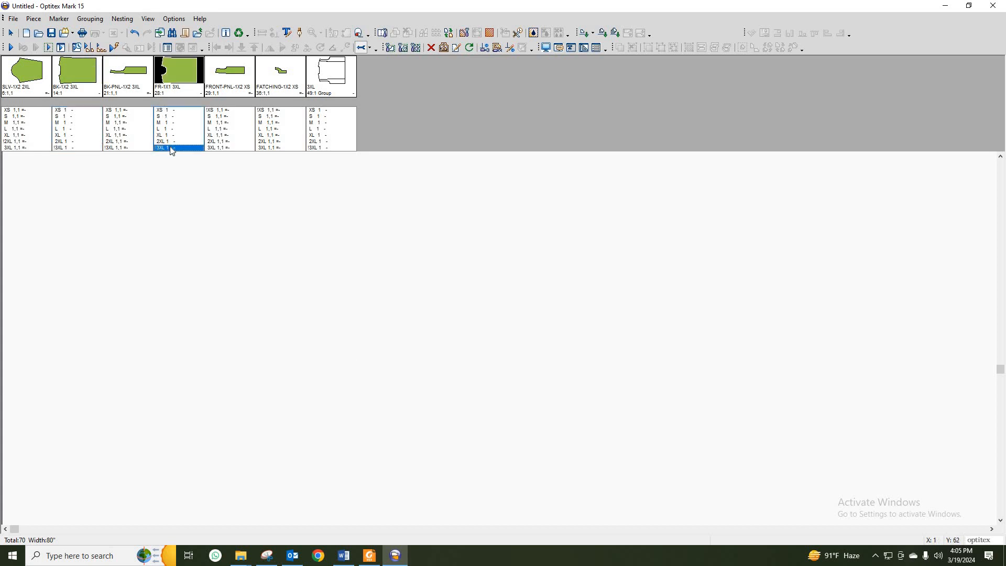
{"action": "double_click", "coordinate": [226, 149]}
{"action": "double_click", "coordinate": [226, 149]}
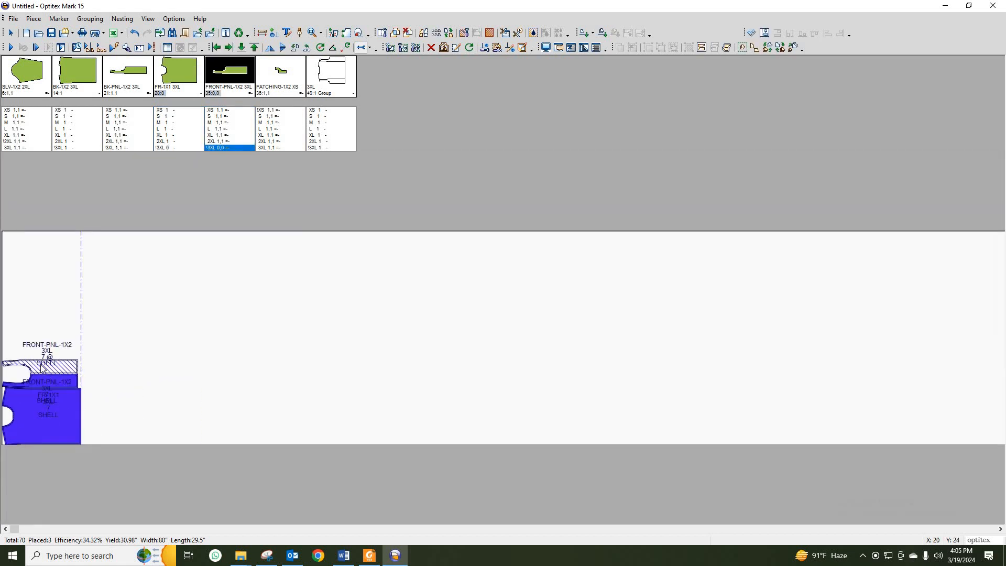
{"action": "left_click_drag", "start_coordinate": [42, 377], "coordinate": [43, 304]}
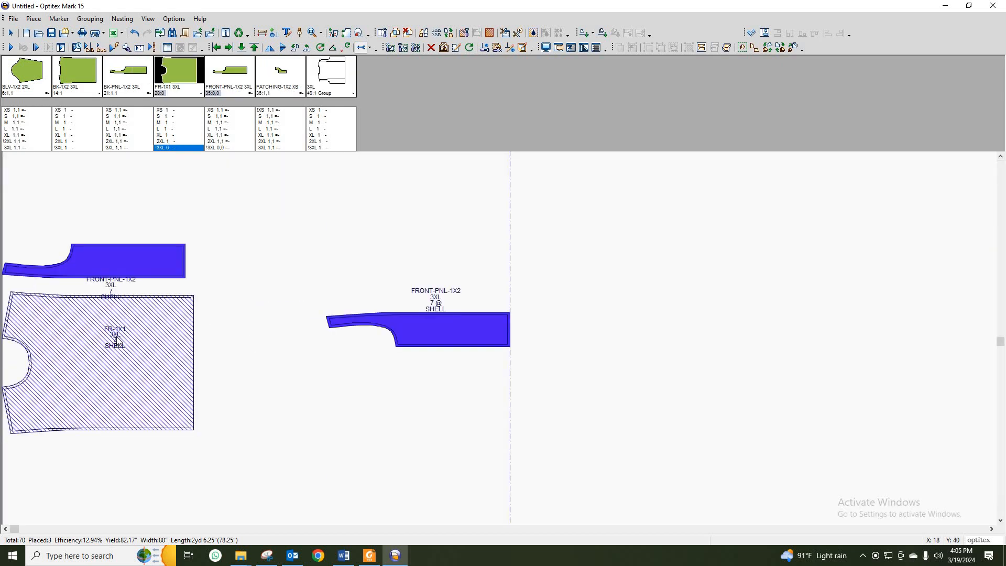
Step: Join one front panel to the upper edge of the FR-1X1 body and move the other panel below the body
{"action": "left_click_drag", "start_coordinate": [184, 250], "coordinate": [198, 283]}
{"action": "mouse_move", "coordinate": [550, 338]}
{"action": "left_mouse_down"}
{"action": "mouse_move", "coordinate": [206, 449]}
{"action": "mouse_move", "coordinate": [152, 485]}
{"action": "left_mouse_up"}
{"action": "scroll", "coordinate": [422, 343], "scroll_direction": "up", "scroll_amount": 2}
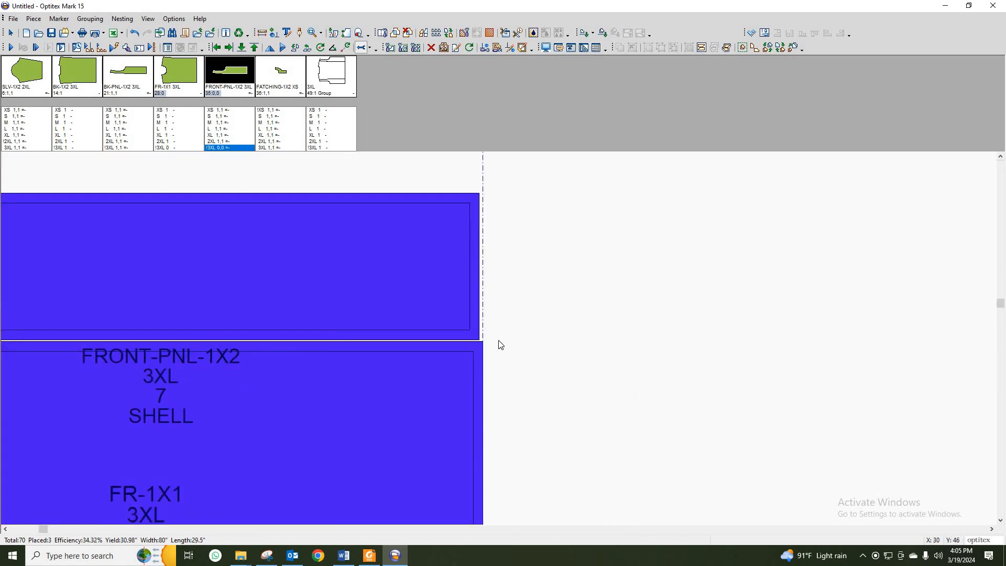
{"action": "left_click", "coordinate": [460, 326]}
{"action": "left_click_drag", "start_coordinate": [464, 326], "coordinate": [463, 329]}
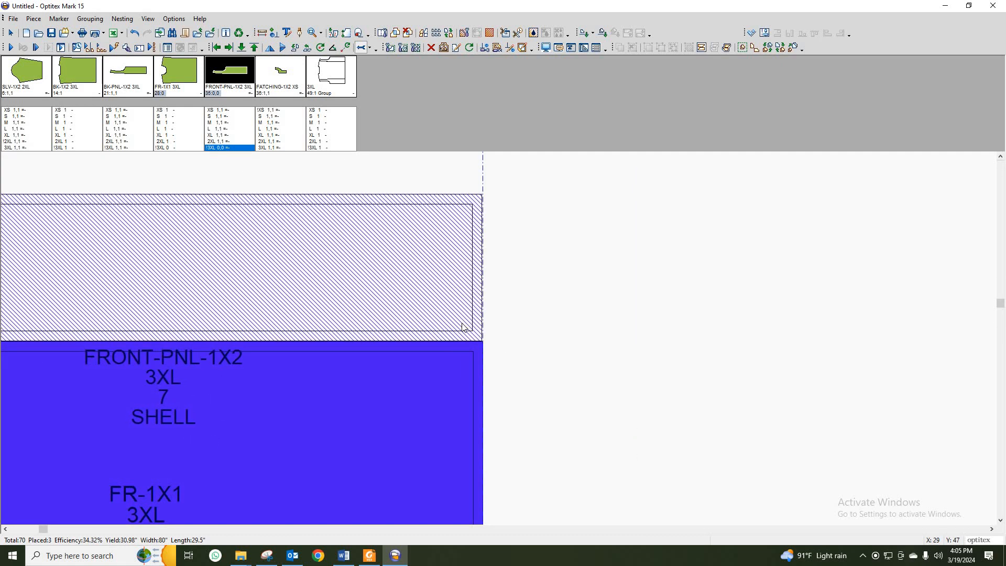
{"action": "left_click", "coordinate": [537, 382]}
Step: Join the other front panel to the lower edge of the FR-1X1 body, flush with its hem end
{"action": "scroll", "coordinate": [344, 337], "scroll_direction": "down", "scroll_amount": 2}
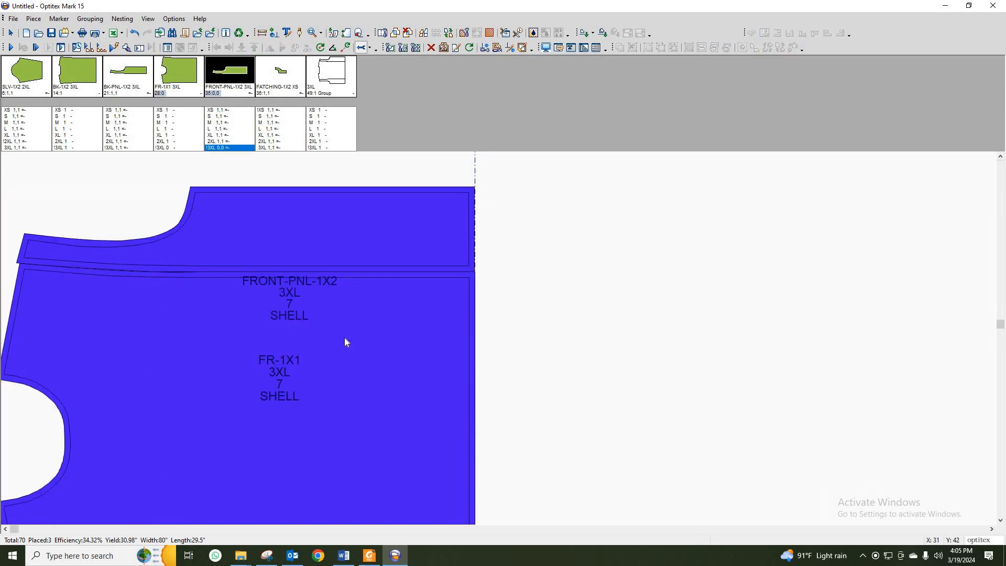
{"action": "scroll", "coordinate": [272, 342], "scroll_direction": "down", "scroll_amount": 1}
{"action": "scroll", "coordinate": [501, 339], "scroll_direction": "up", "scroll_amount": 4}
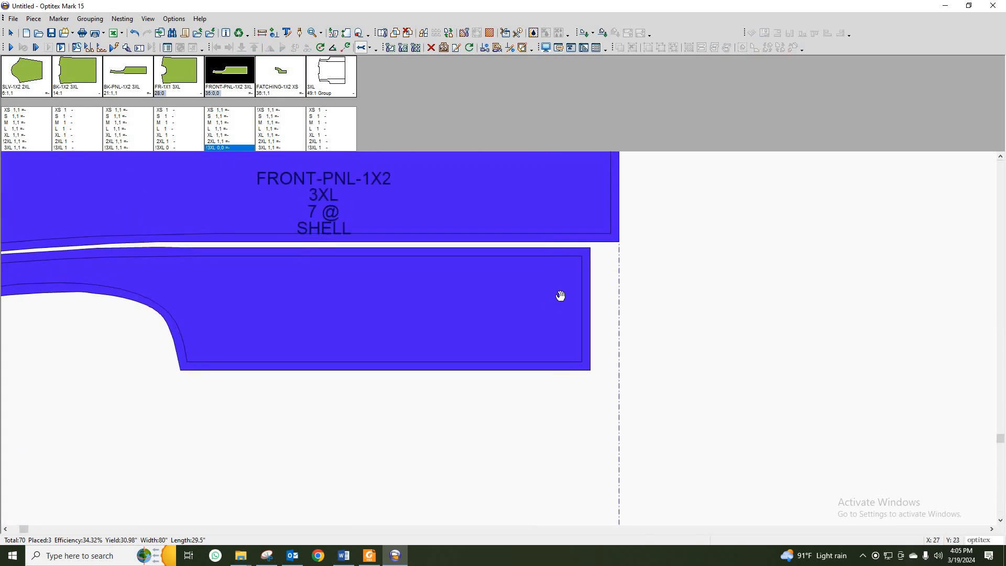
{"action": "left_click", "coordinate": [581, 294]}
{"action": "left_click_drag", "start_coordinate": [580, 294], "coordinate": [645, 286]}
{"action": "left_click", "coordinate": [657, 280]}
Step: Check the upper front panel's join and shift the panel flush with the hem end of the FR-1X1 body
{"action": "scroll", "coordinate": [67, 330], "scroll_direction": "down", "scroll_amount": 2}
{"action": "scroll", "coordinate": [247, 341], "scroll_direction": "up", "scroll_amount": 5}
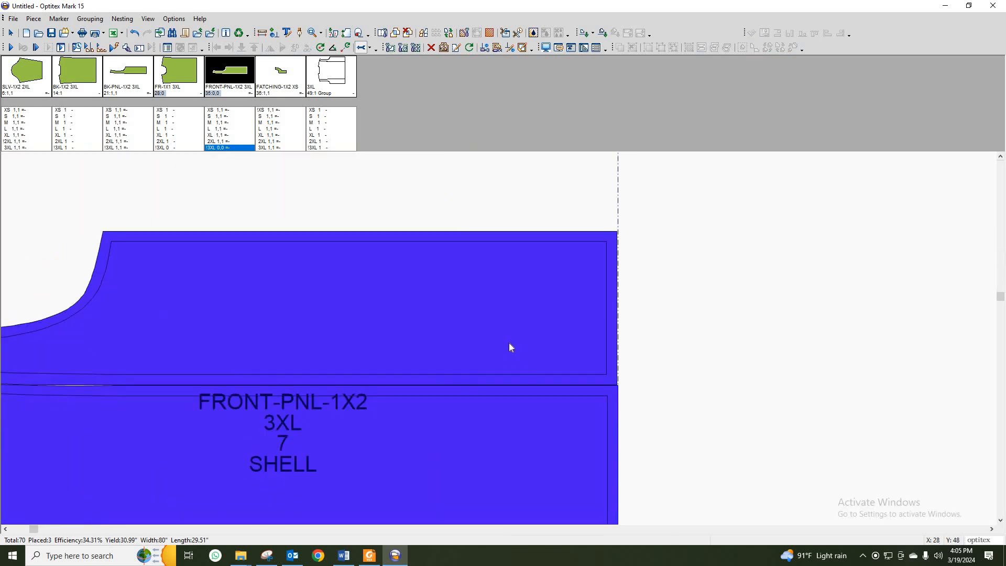
{"action": "left_click", "coordinate": [529, 367]}
{"action": "left_click_drag", "start_coordinate": [528, 366], "coordinate": [582, 393]}
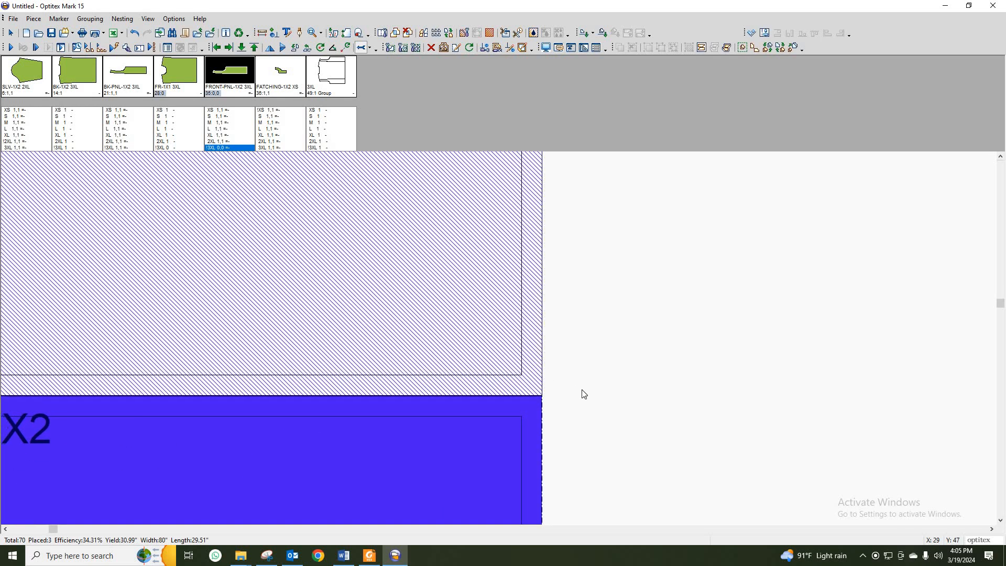
{"action": "left_click", "coordinate": [582, 393]}
Step: Group the FR-1X1 body with its two front panels and apply the grouping to all other sizes
{"action": "scroll", "coordinate": [115, 336], "scroll_direction": "down", "scroll_amount": 4}
{"action": "mouse_move", "coordinate": [136, 252]}
{"action": "left_mouse_down"}
{"action": "mouse_move", "coordinate": [2, 425]}
{"action": "mouse_move", "coordinate": [5, 415]}
{"action": "left_mouse_up"}
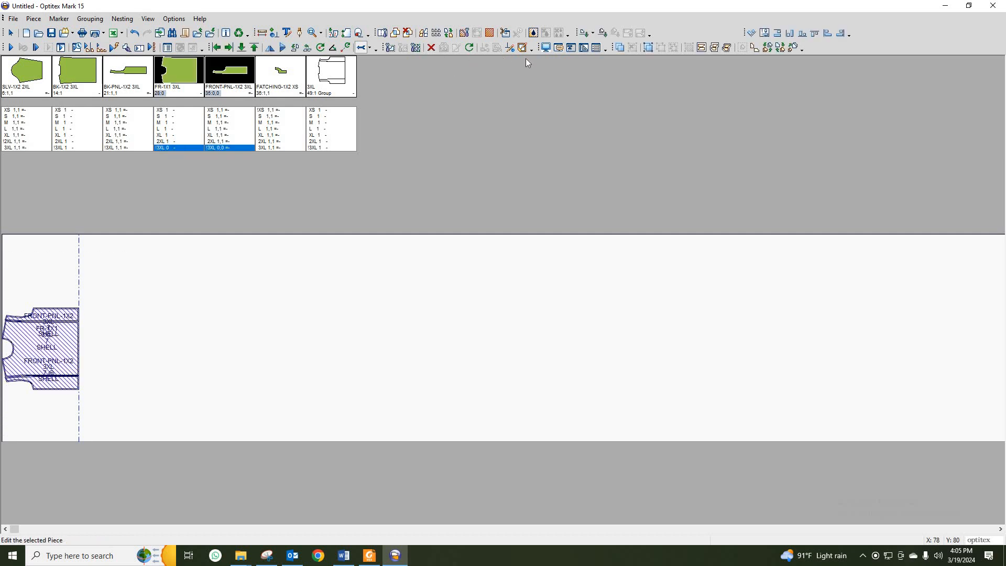
{"action": "left_click", "coordinate": [648, 48]}
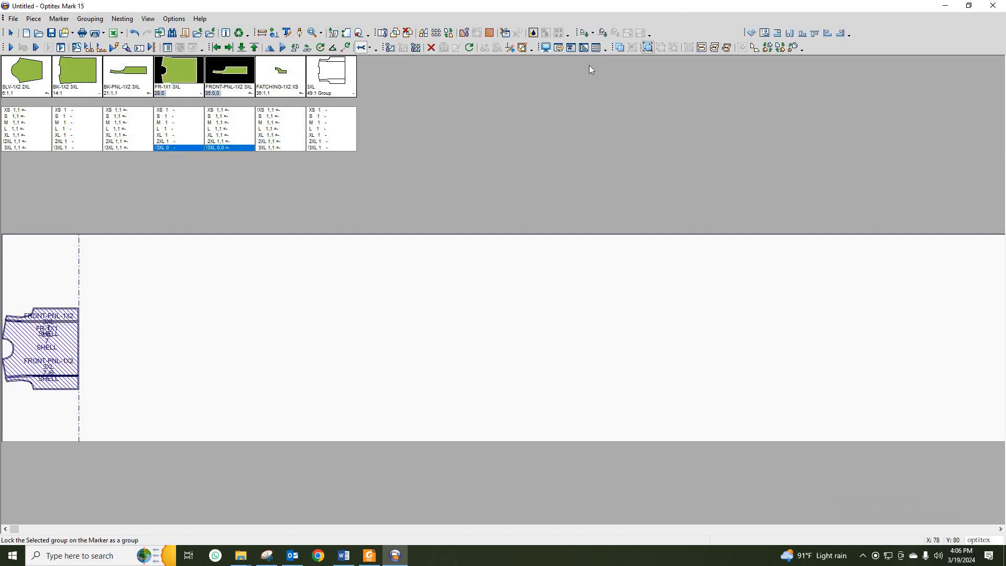
{"action": "left_click", "coordinate": [619, 48]}
{"action": "left_click", "coordinate": [124, 97]}
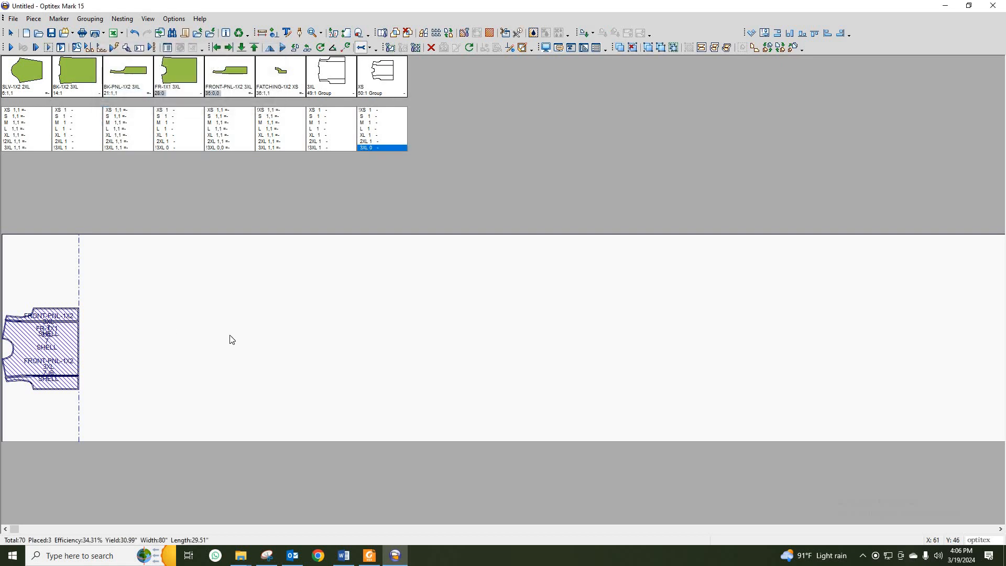
Step: Take the grouped front off the marker, nest all pieces and groups automatically, and stop nesting once every piece is placed
{"action": "left_click", "coordinate": [73, 343]}
{"action": "key", "text": "Delete"}
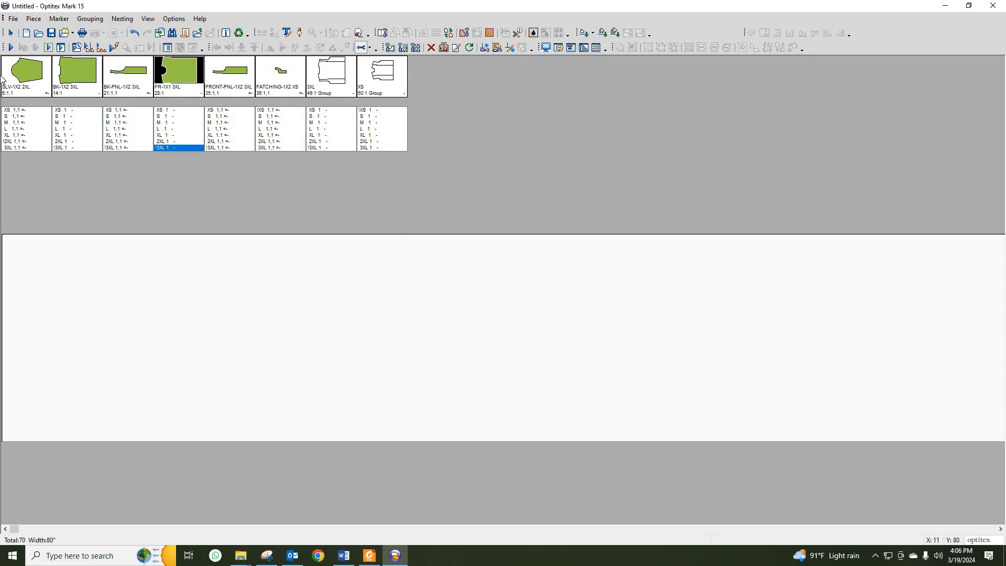
{"action": "left_click", "coordinate": [11, 48]}
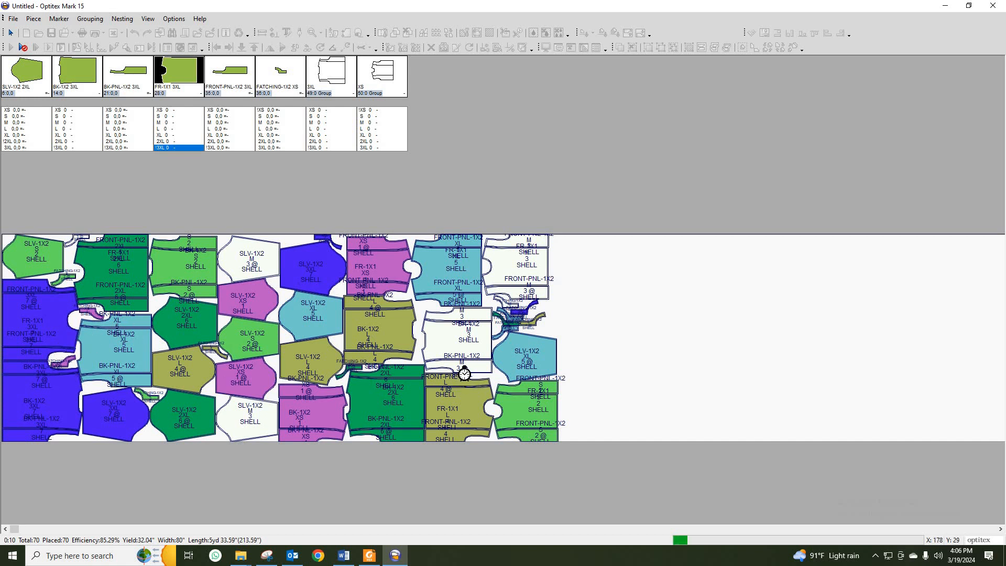
{"action": "left_click", "coordinate": [22, 47]}
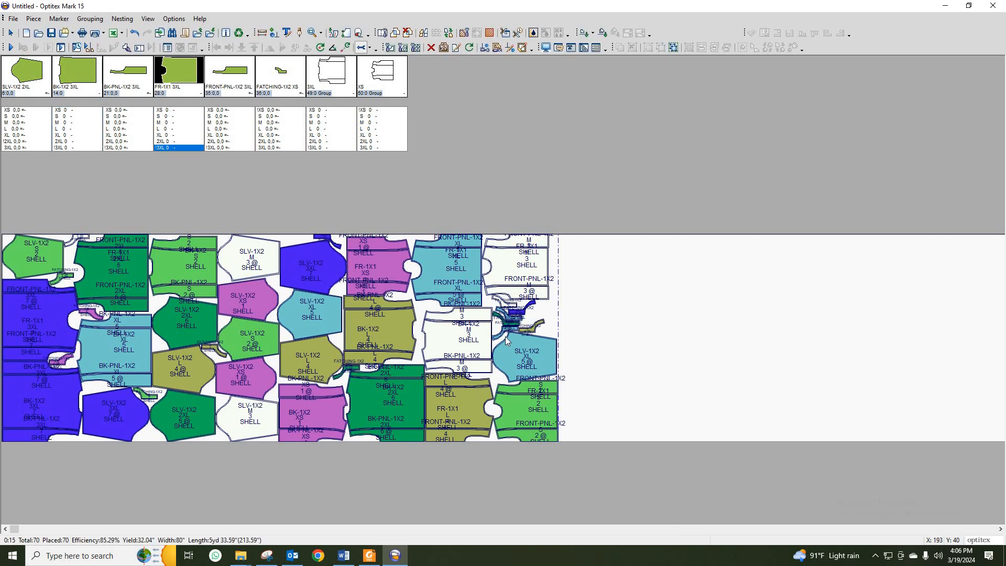
{"action": "scroll", "coordinate": [504, 334], "scroll_direction": "up", "scroll_amount": 1}
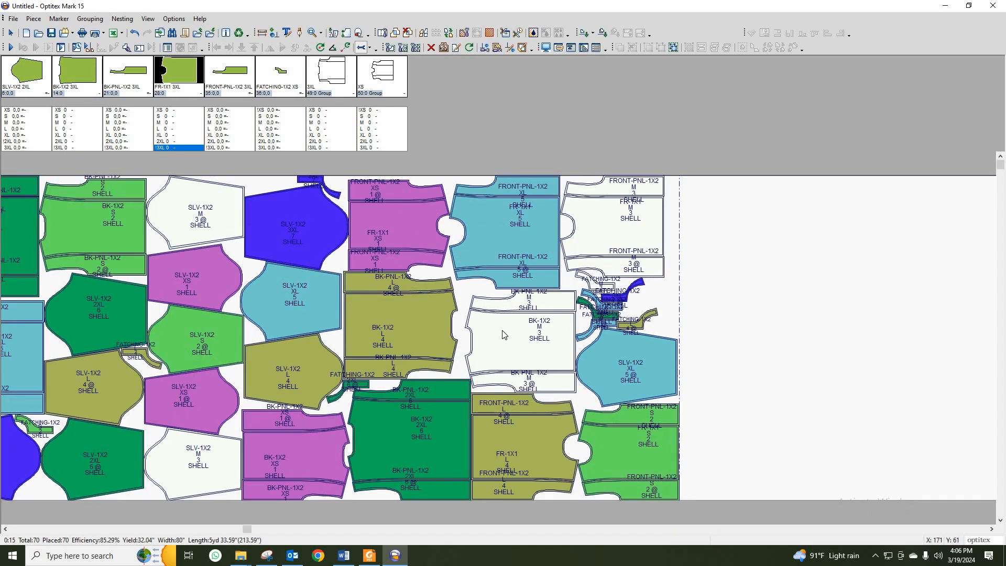